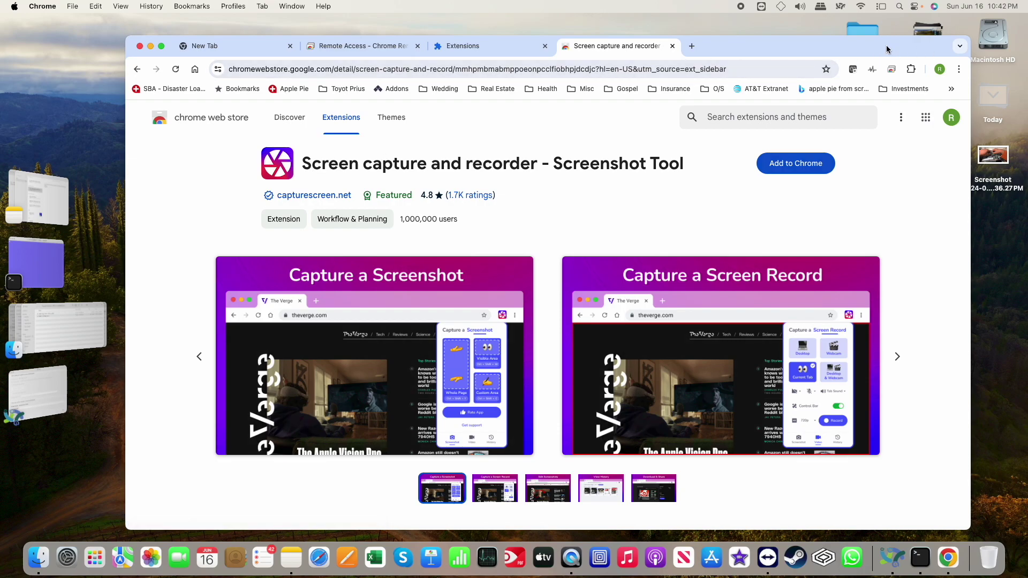
- Open Chrome's list of open and recently closed tabs, then dismiss it
{"action": "left_click", "coordinate": [959, 47]}
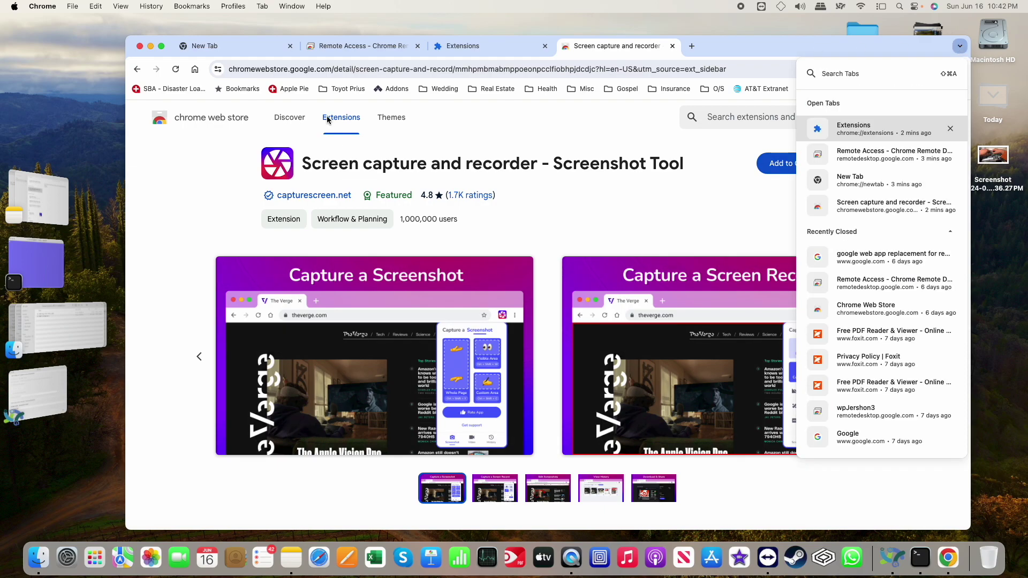
{"action": "key", "text": "Escape"}
- Try opening X380 Diagnostics Review.webm in QuickTime Player and dismiss the could-not-open alert
{"action": "left_click", "coordinate": [64, 329]}
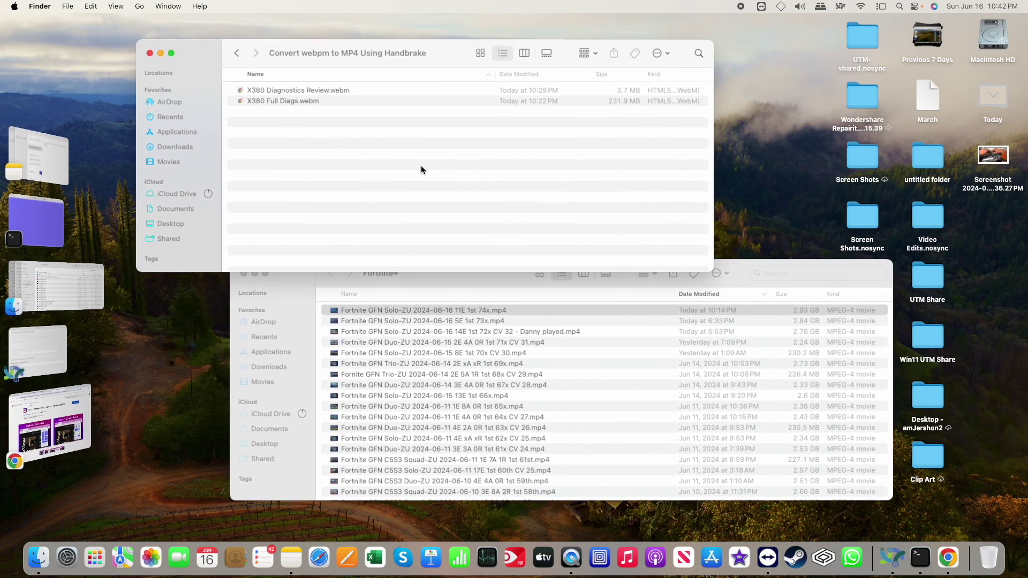
{"action": "left_click_drag", "start_coordinate": [371, 53], "coordinate": [480, 266]}
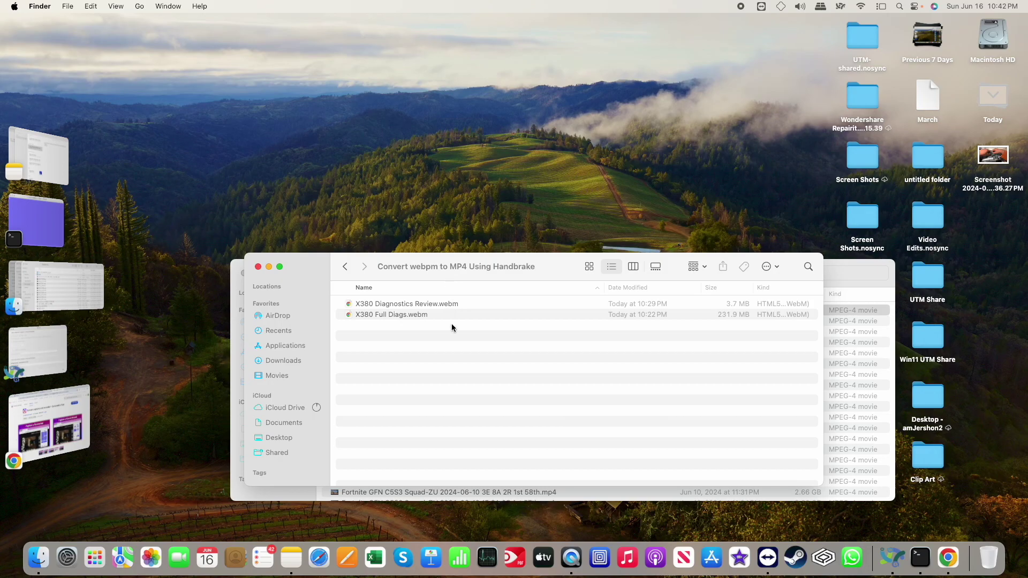
{"action": "left_click", "coordinate": [405, 305]}
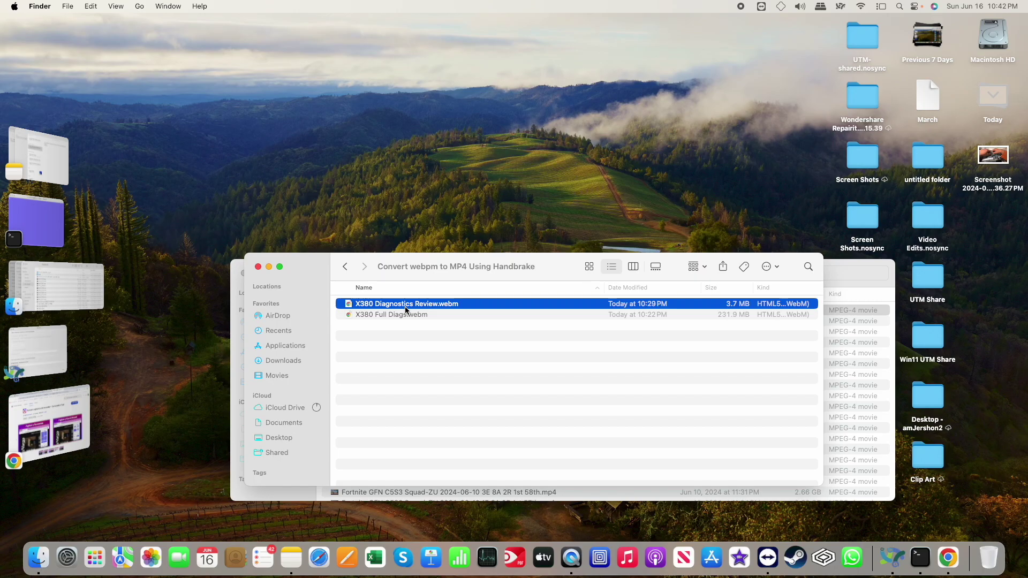
{"action": "right_click", "coordinate": [405, 310]}
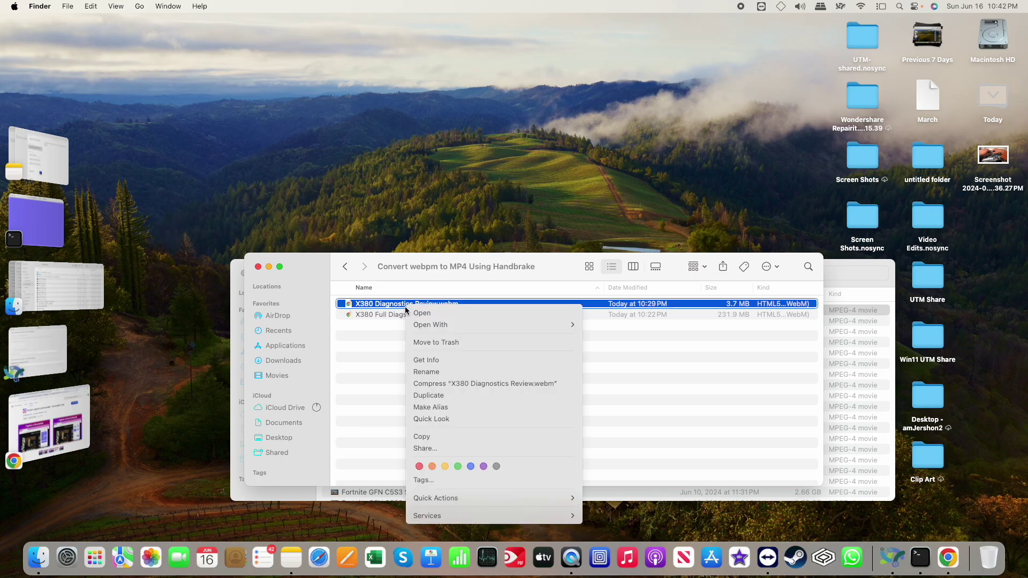
{"action": "mouse_move", "coordinate": [423, 325]}
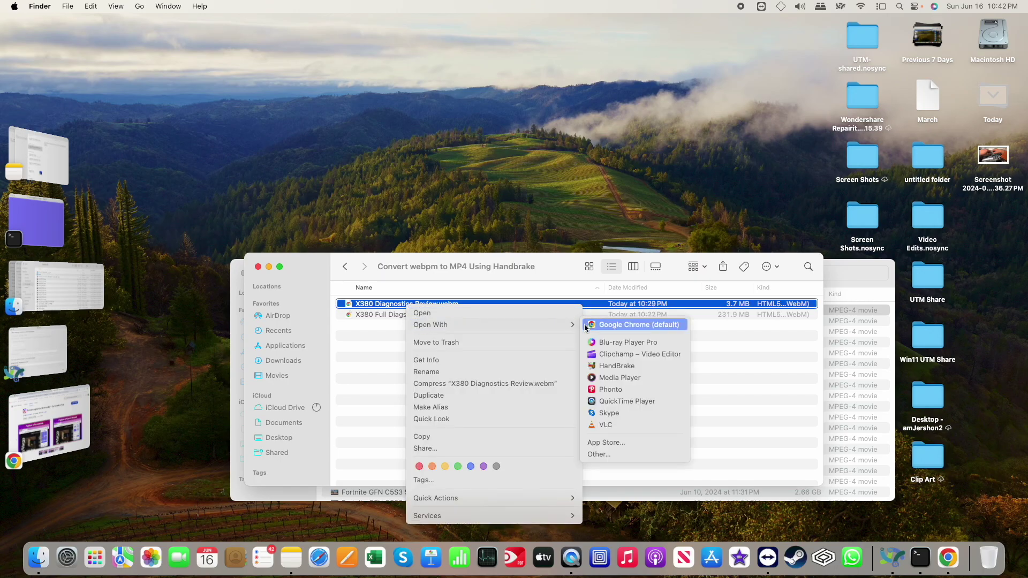
{"action": "left_click", "coordinate": [622, 403]}
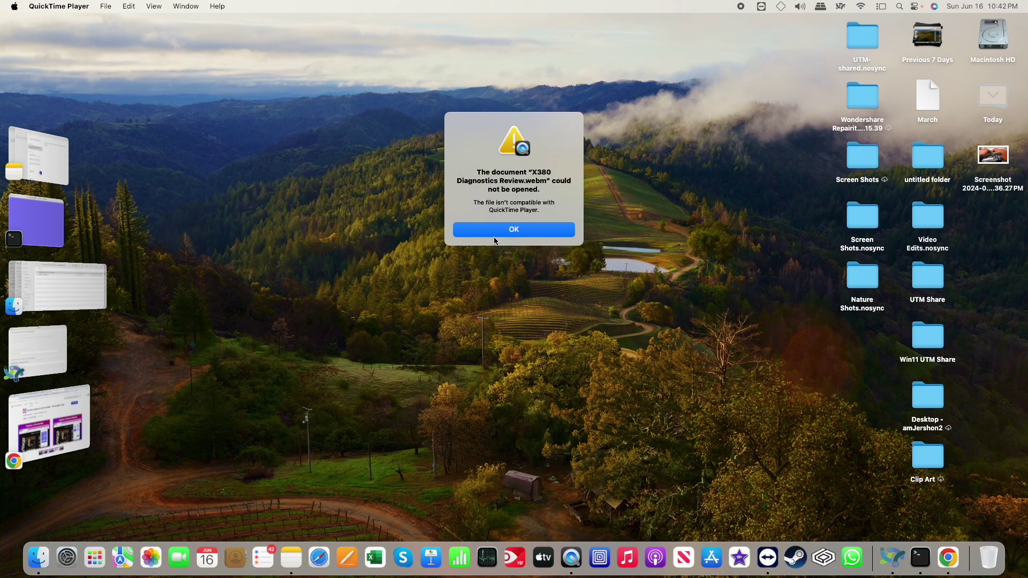
{"action": "left_click", "coordinate": [513, 229]}
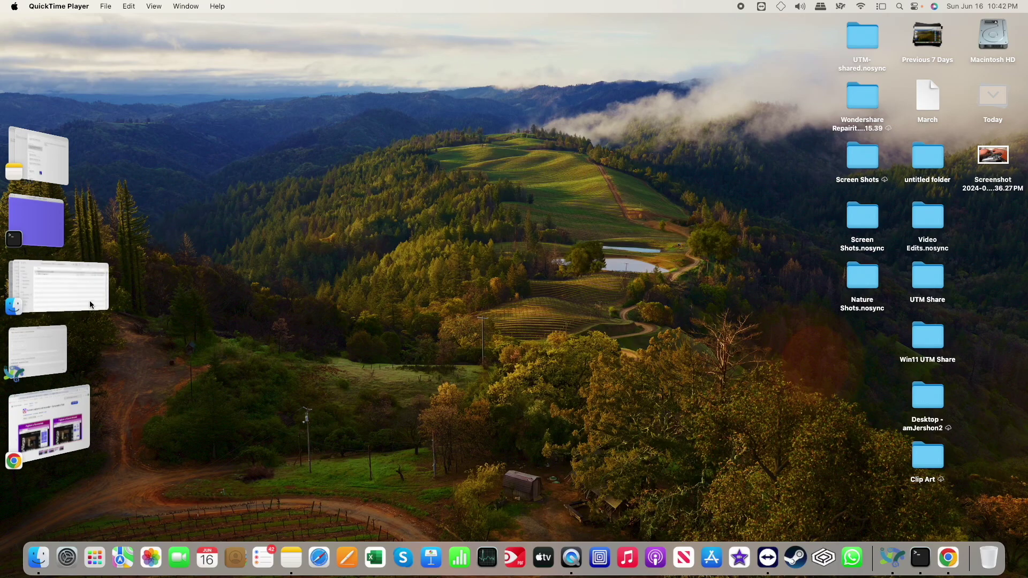
- Check the webm file's Open With list again for other apps such as HandBrake
{"action": "left_click", "coordinate": [74, 289]}
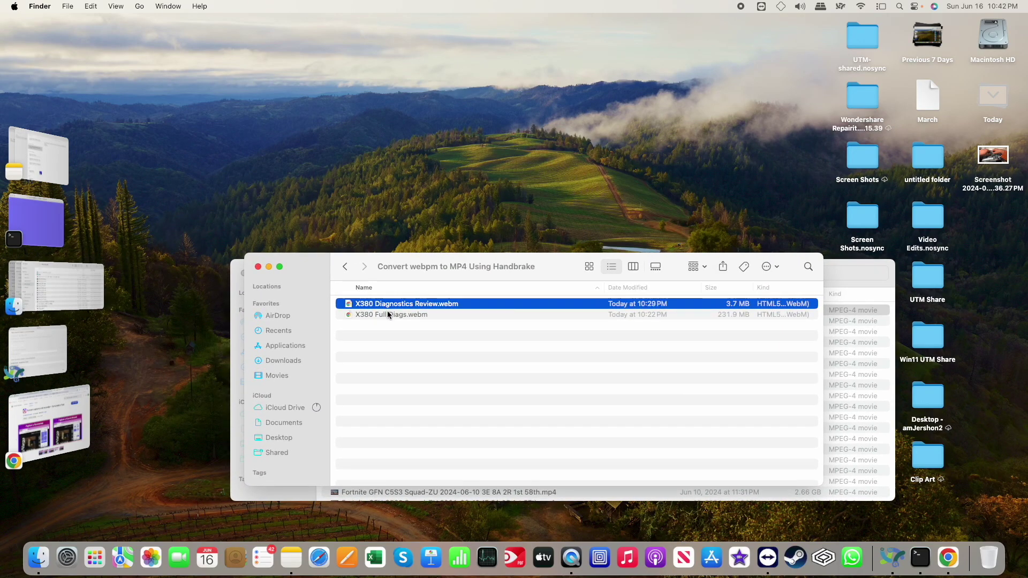
{"action": "right_click", "coordinate": [389, 306]}
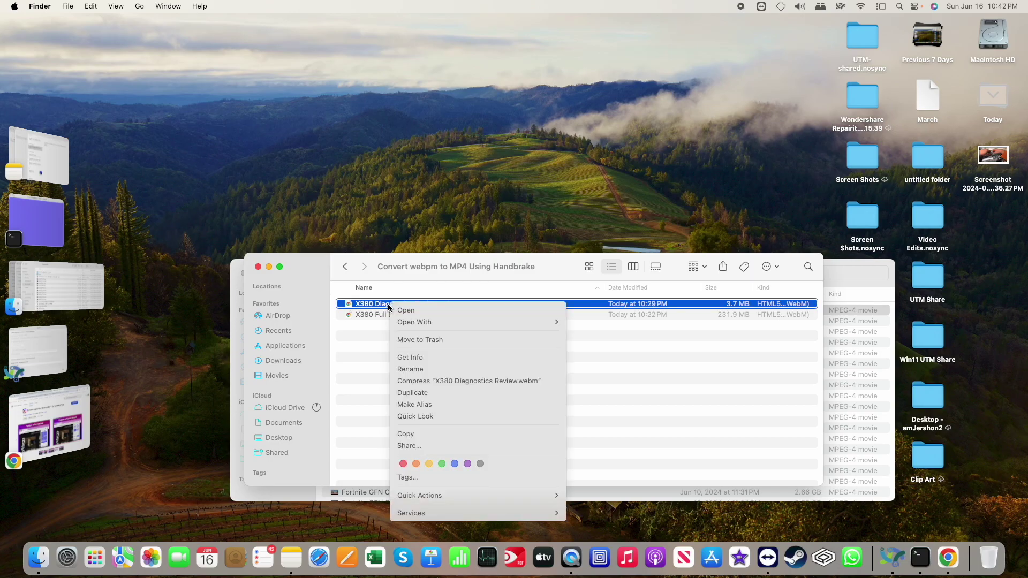
{"action": "mouse_move", "coordinate": [471, 323]}
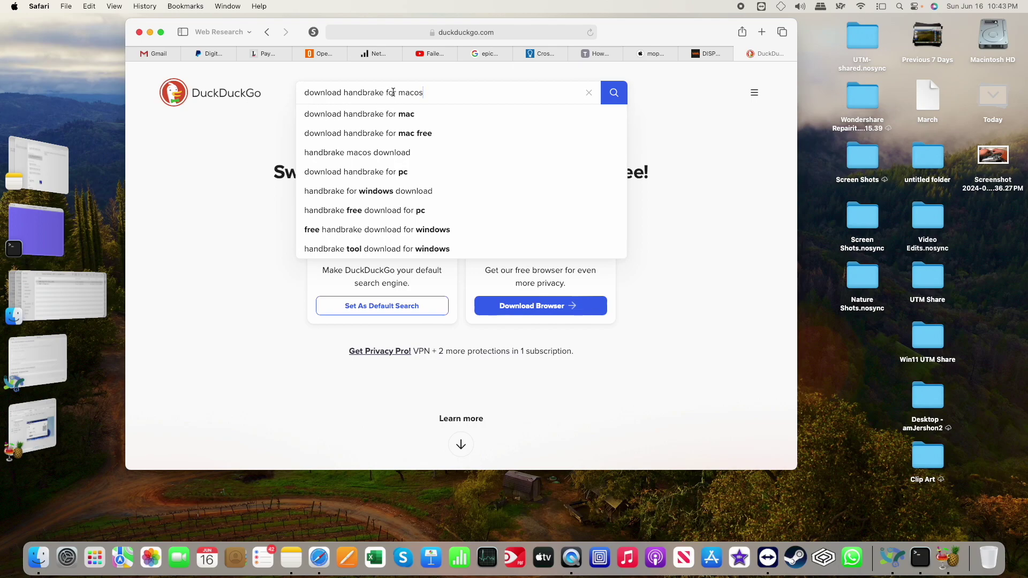
- Search DuckDuckGo for 'download handbrake for macos' and open the handbrake.fr Downloads page
{"action": "left_click", "coordinate": [614, 92]}
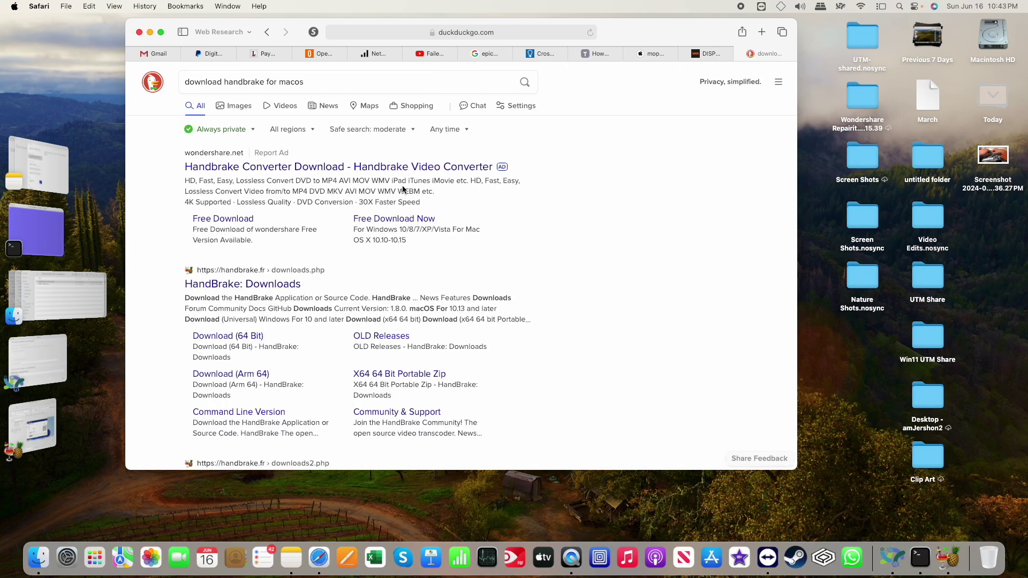
{"action": "scroll", "coordinate": [403, 190], "scroll_direction": "down", "scroll_amount": 1}
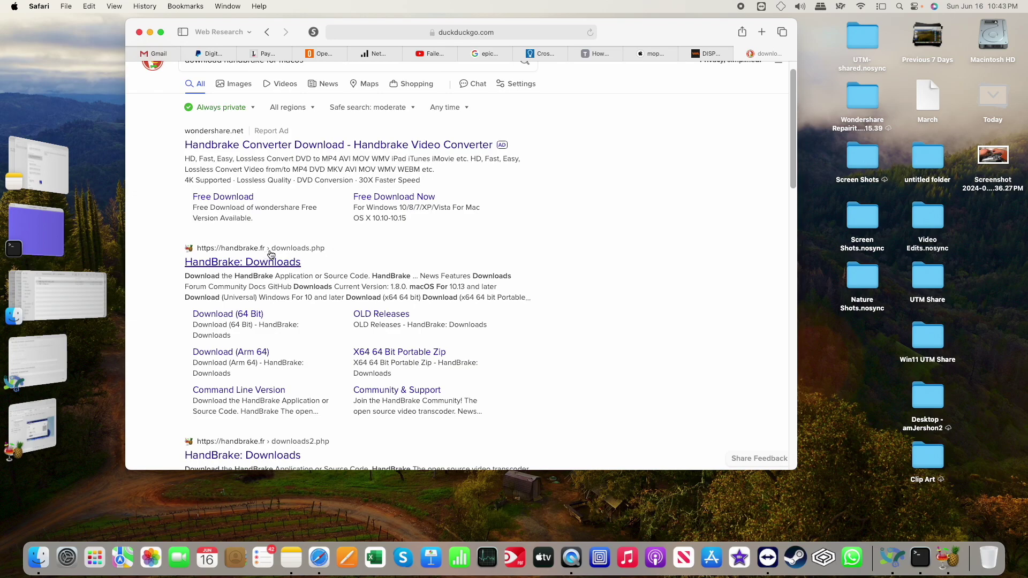
{"action": "left_click", "coordinate": [247, 268]}
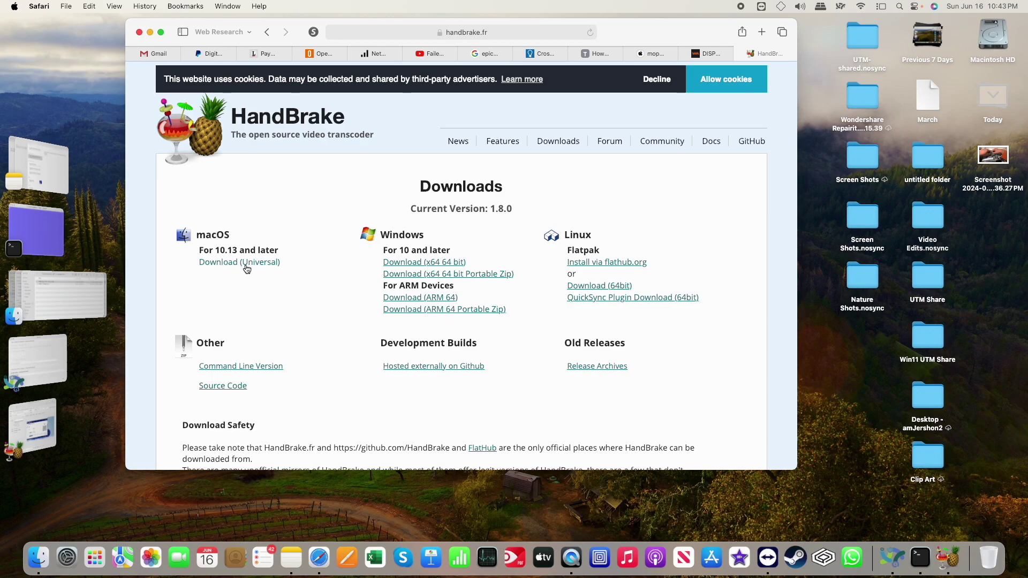
- Download the macOS Universal HandBrake-1.8.0.dmg and open it from Safari's downloads list
{"action": "left_click", "coordinate": [247, 268]}
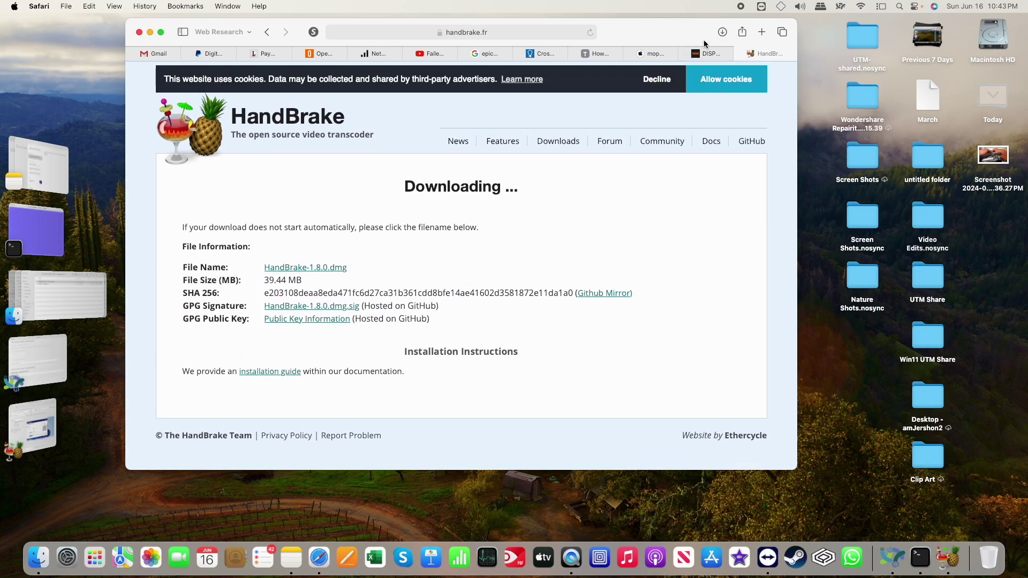
{"action": "left_click", "coordinate": [722, 32]}
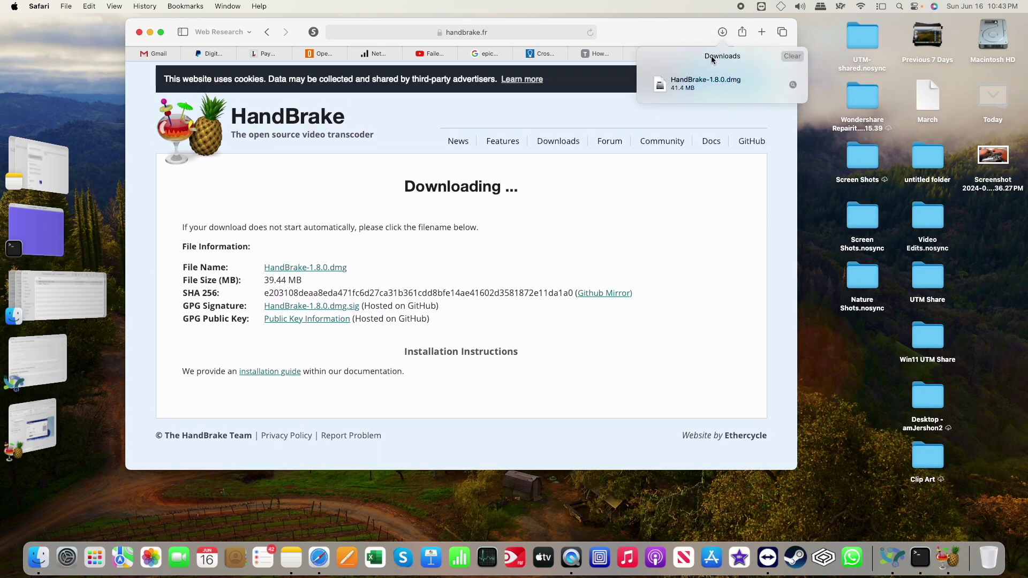
{"action": "double_click", "coordinate": [715, 84]}
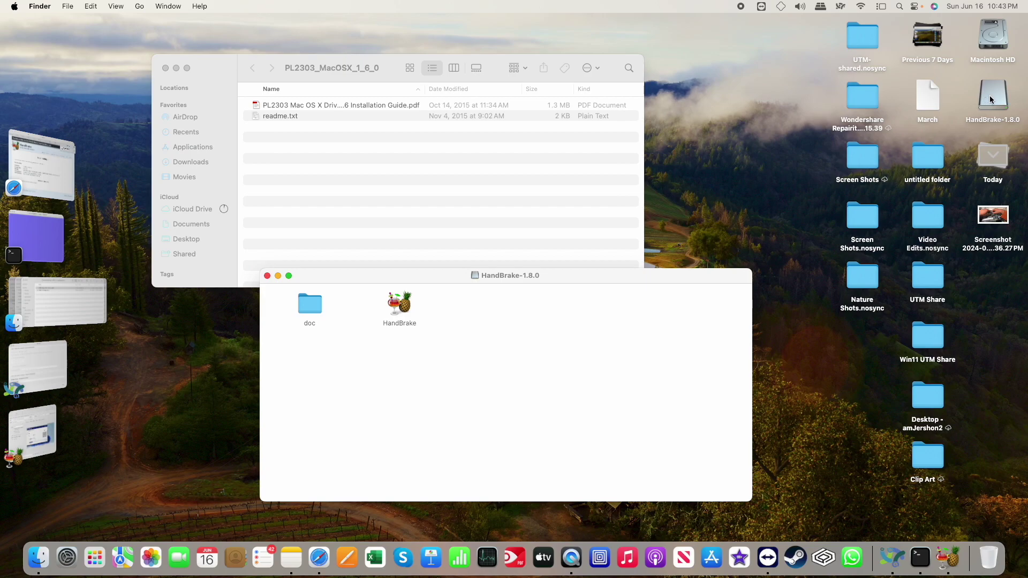
- Launch HandBrake from the HandBrake-1.8.0 disk image and approve the downloaded-app warning
{"action": "left_click", "coordinate": [403, 307]}
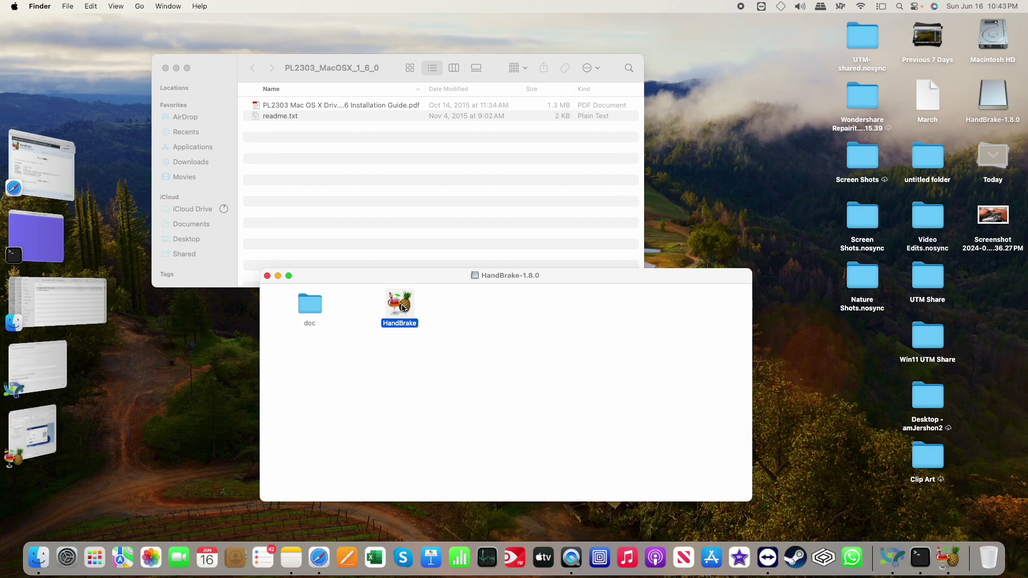
{"action": "double_click", "coordinate": [403, 306]}
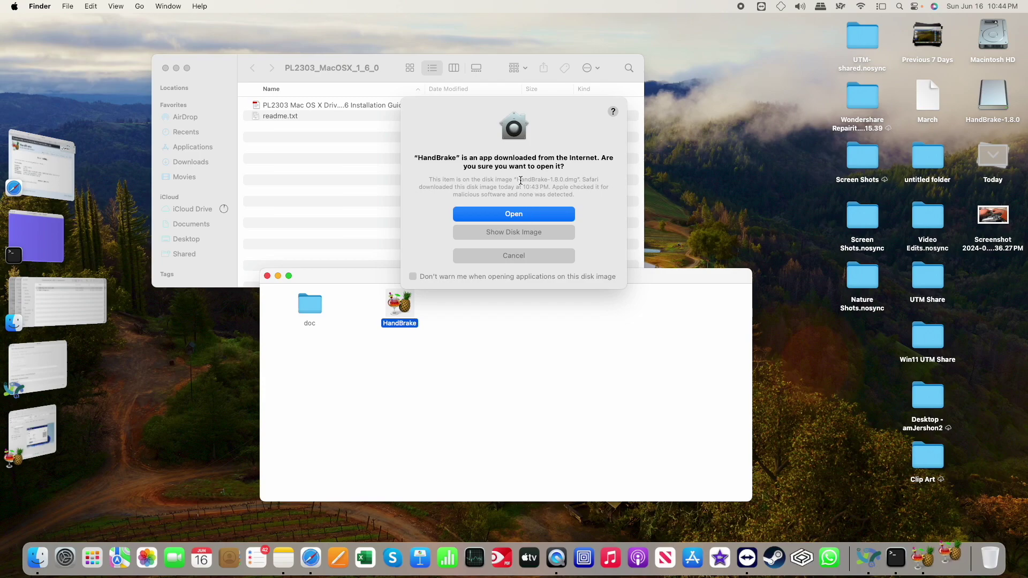
{"action": "left_click", "coordinate": [520, 214]}
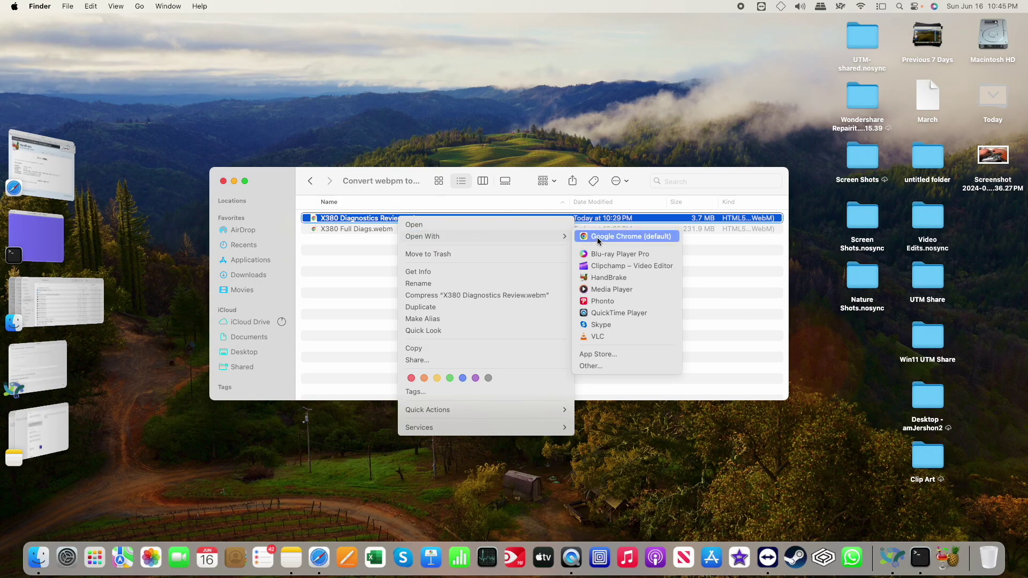
- Play X380 Diagnostics Review.webm in Chrome, close that window, and return to the recordings folder
{"action": "left_click", "coordinate": [596, 237]}
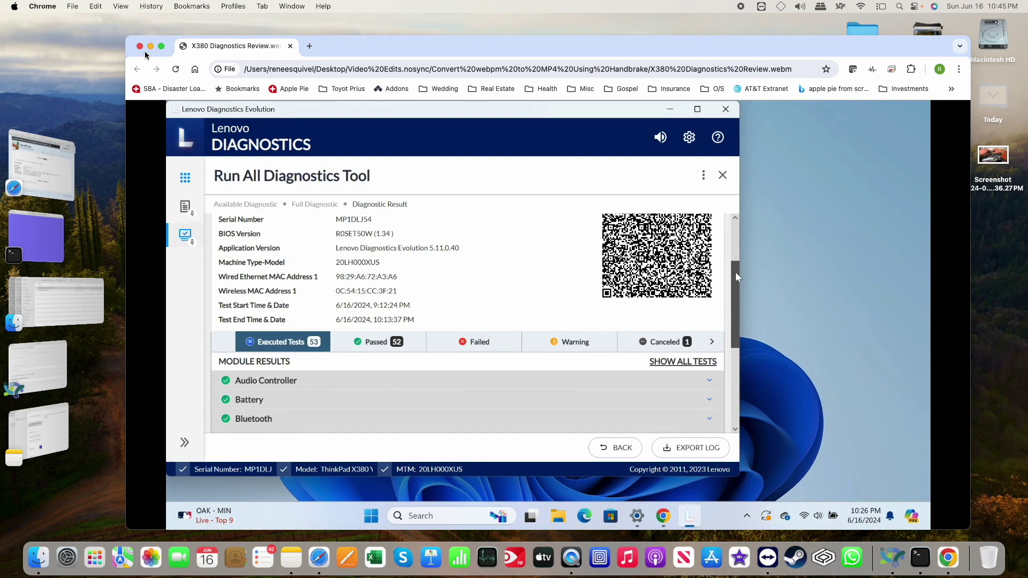
{"action": "key", "text": "super+w"}
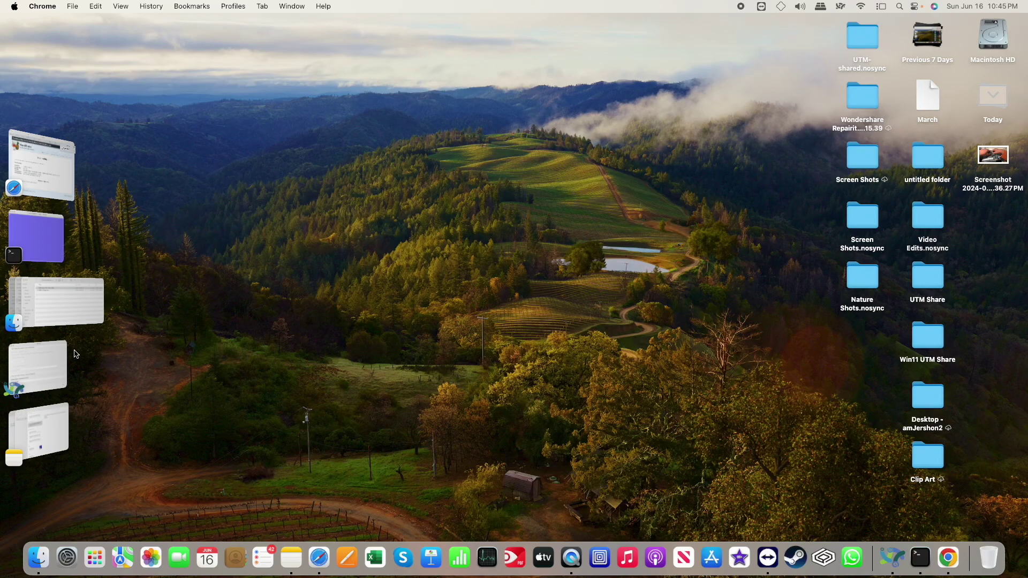
{"action": "left_click", "coordinate": [55, 309]}
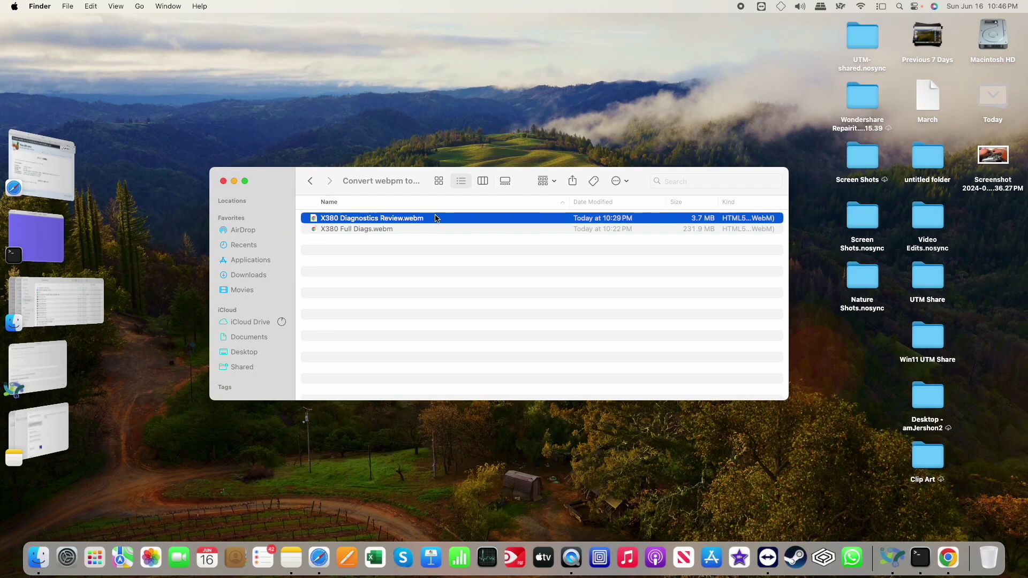
- Open X380 Diagnostics Review.webm with HandBrake from its Open With menu
{"action": "right_click", "coordinate": [435, 218]}
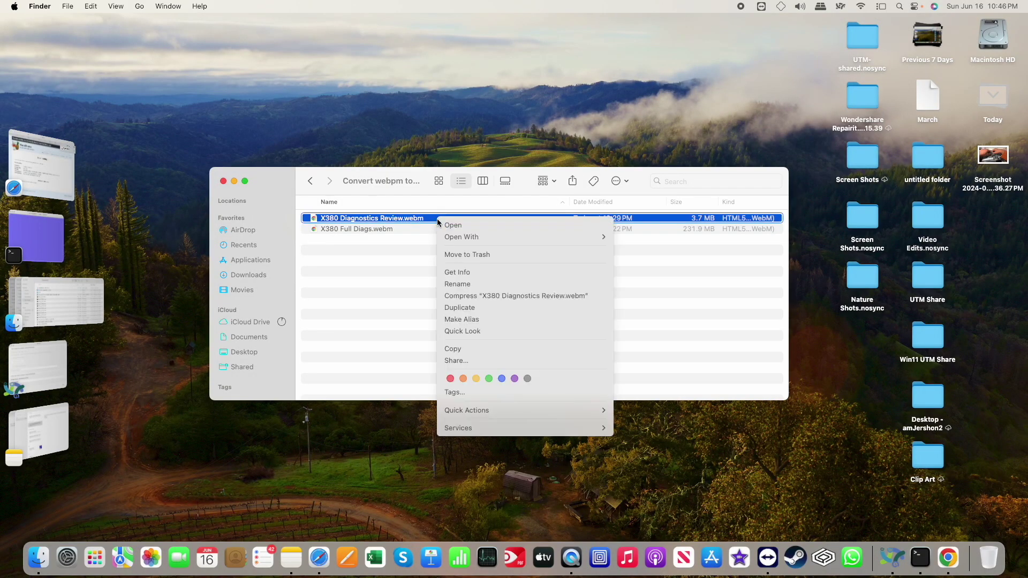
{"action": "mouse_move", "coordinate": [473, 240]}
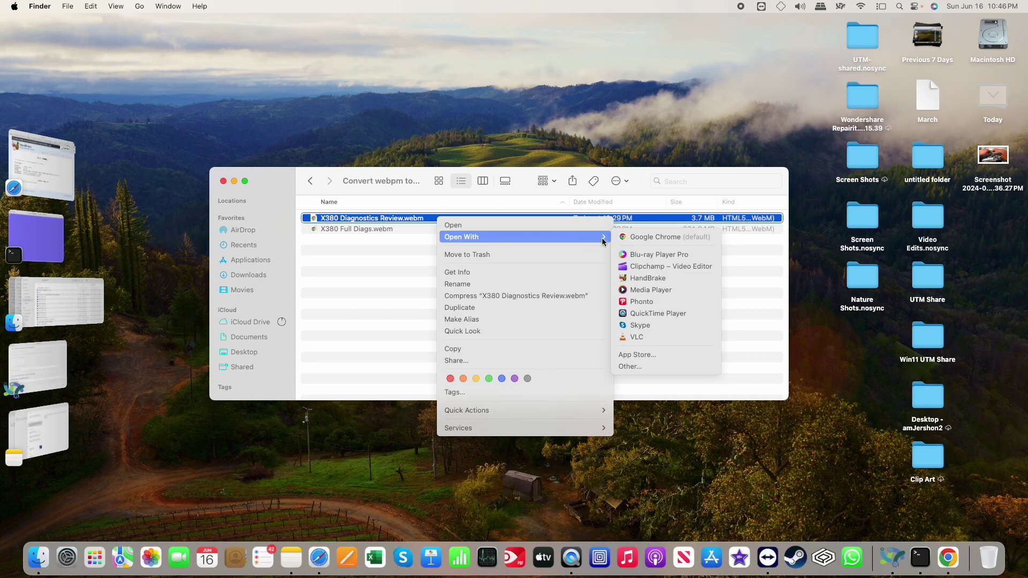
{"action": "left_click", "coordinate": [637, 278]}
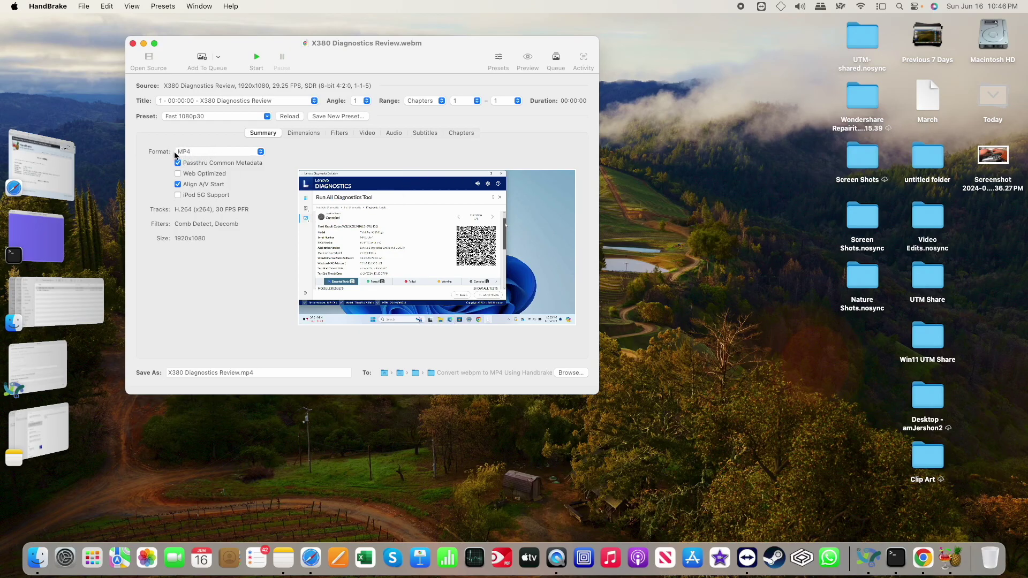
- Keep MP4 format and the Fast 1080p30 preset, then encode X380 Diagnostics Review.mp4
{"action": "left_click", "coordinate": [262, 152]}
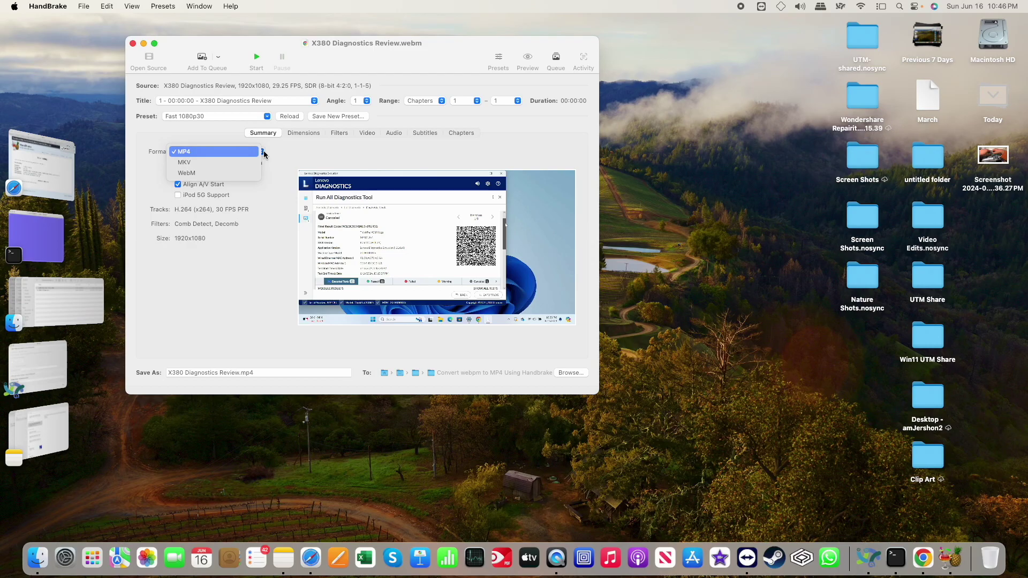
{"action": "left_click", "coordinate": [263, 154]}
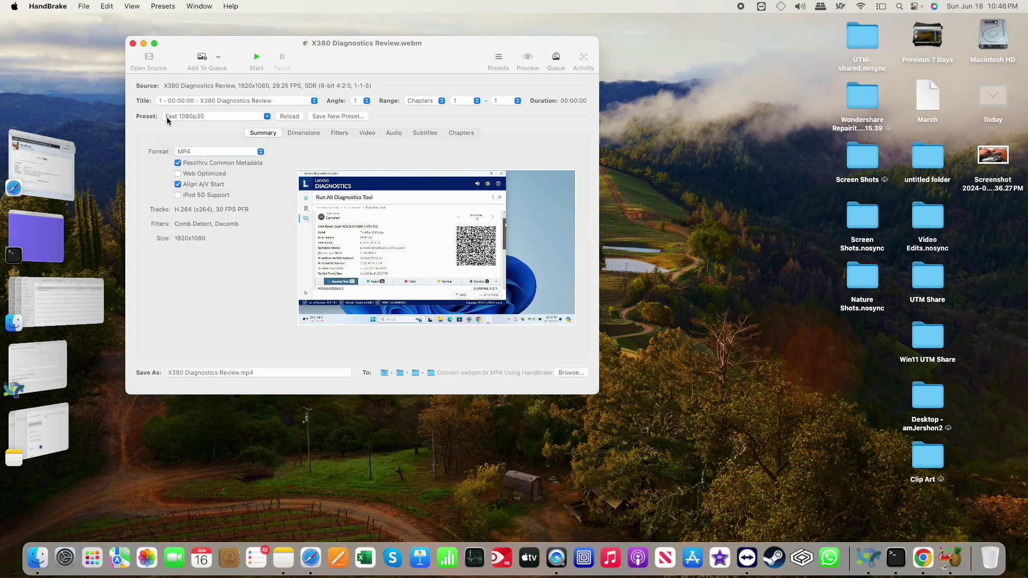
{"action": "left_click", "coordinate": [267, 117]}
{"action": "left_click", "coordinate": [268, 118]}
{"action": "left_click", "coordinate": [258, 63]}
{"action": "left_click", "coordinate": [258, 58]}
- Open the converted X380 Diagnostics Review.mp4 with QuickTime Player and play it
{"action": "left_click", "coordinate": [60, 297]}
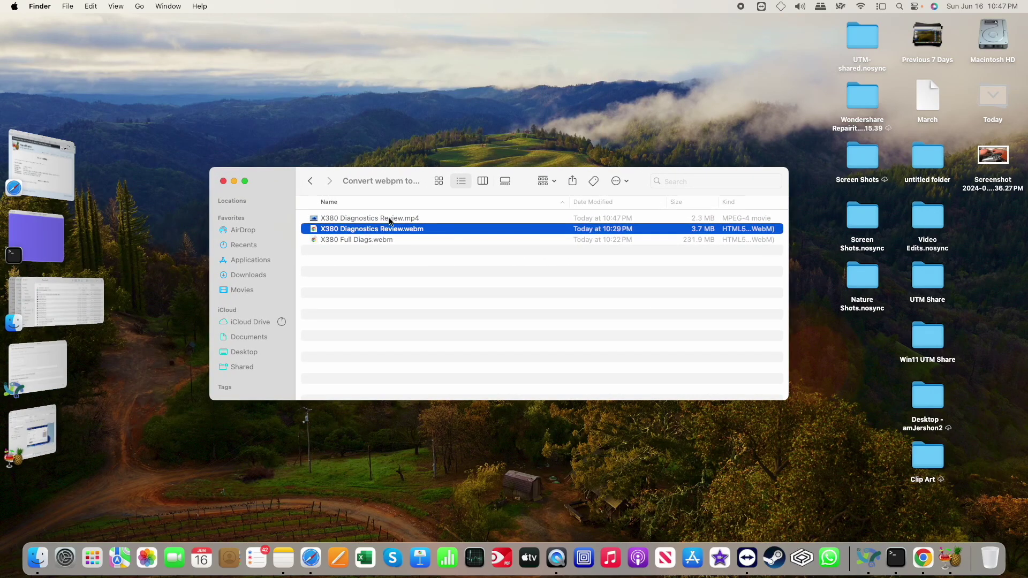
{"action": "left_click", "coordinate": [390, 219]}
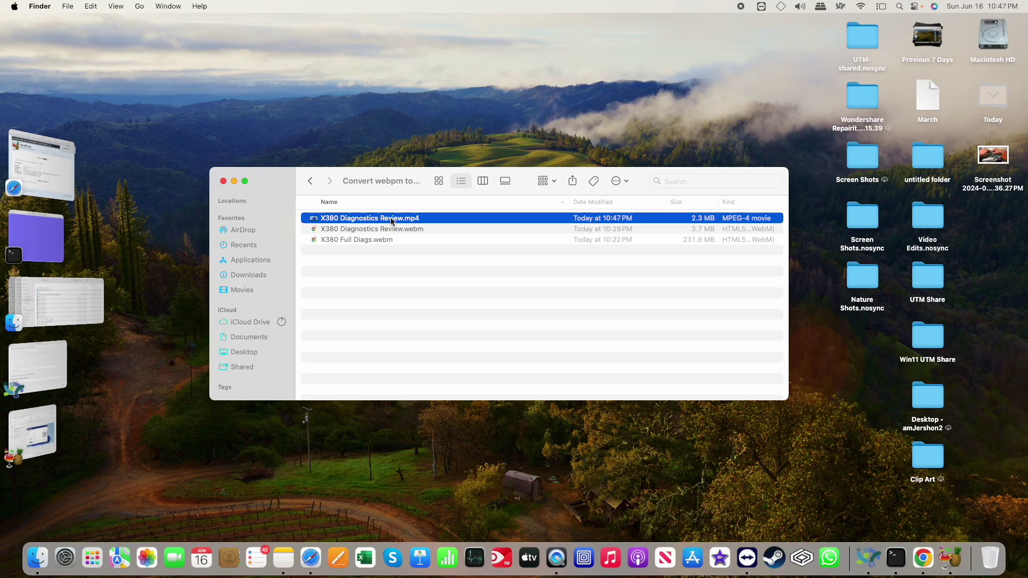
{"action": "right_click", "coordinate": [435, 221]}
{"action": "mouse_move", "coordinate": [518, 242]}
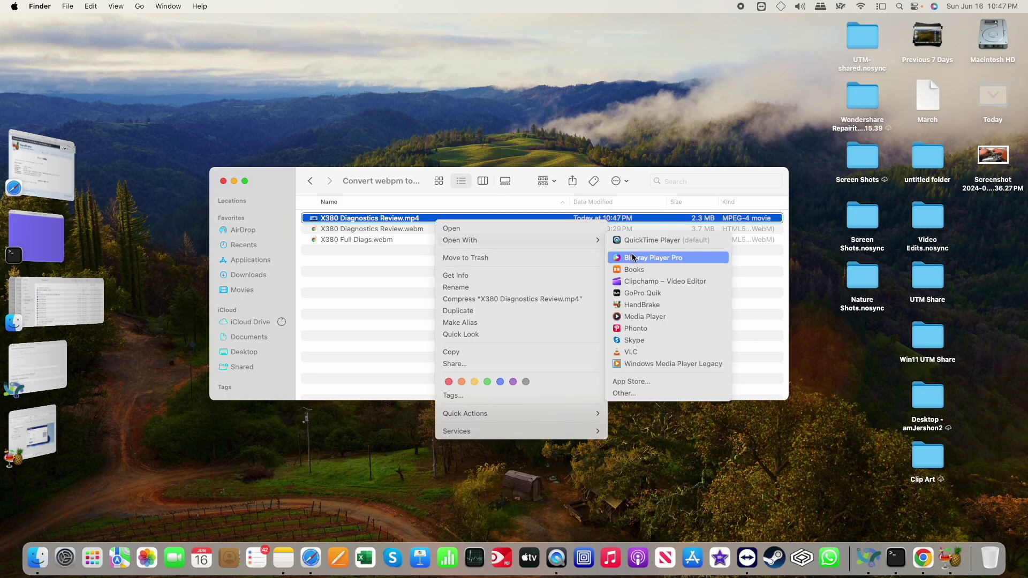
{"action": "left_click", "coordinate": [642, 239]}
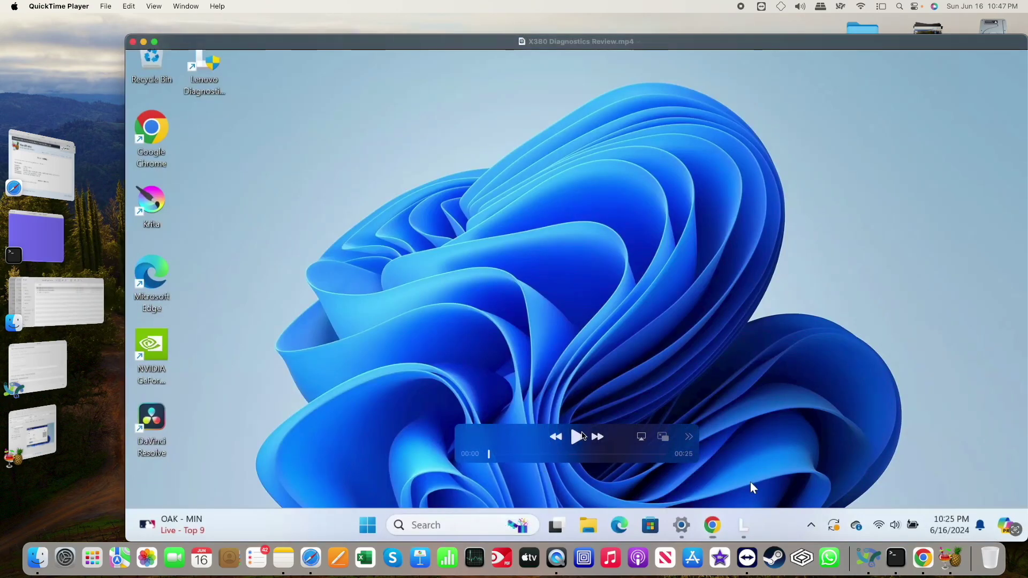
{"action": "left_click", "coordinate": [578, 438]}
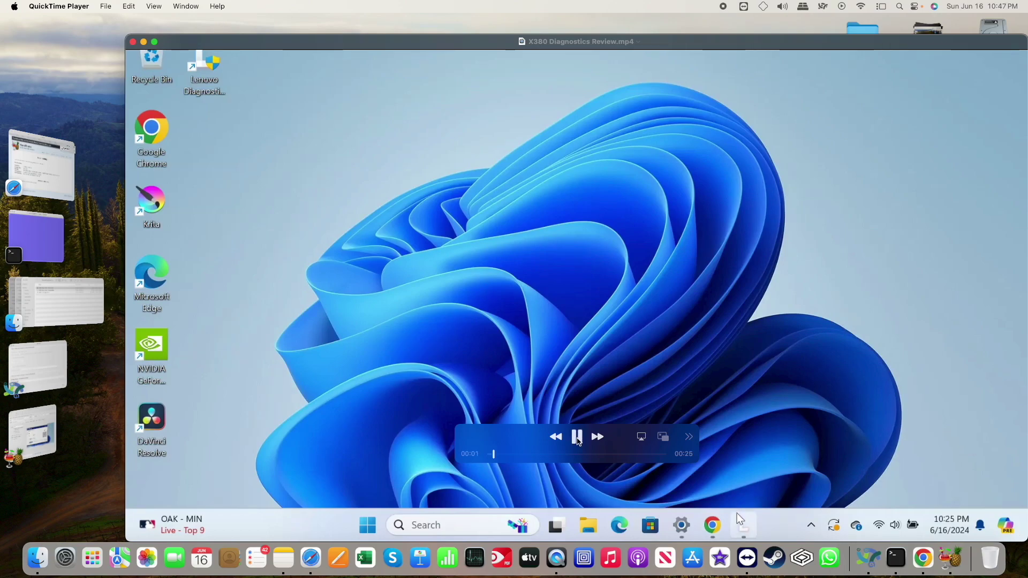